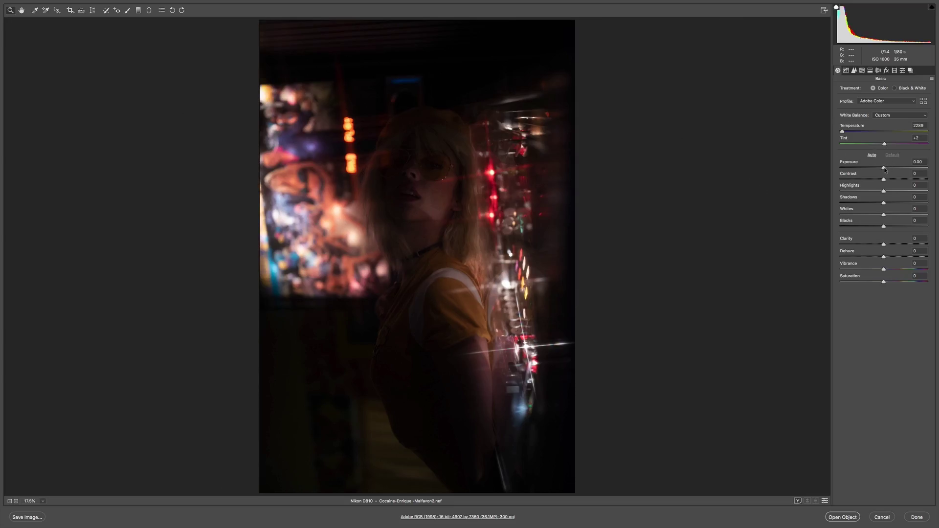
# Raise Exposure to +2.85 and pull Whites down to -39 in the Basic panel
pyautogui.moveTo(884, 169); pyautogui.dragTo(909, 168)
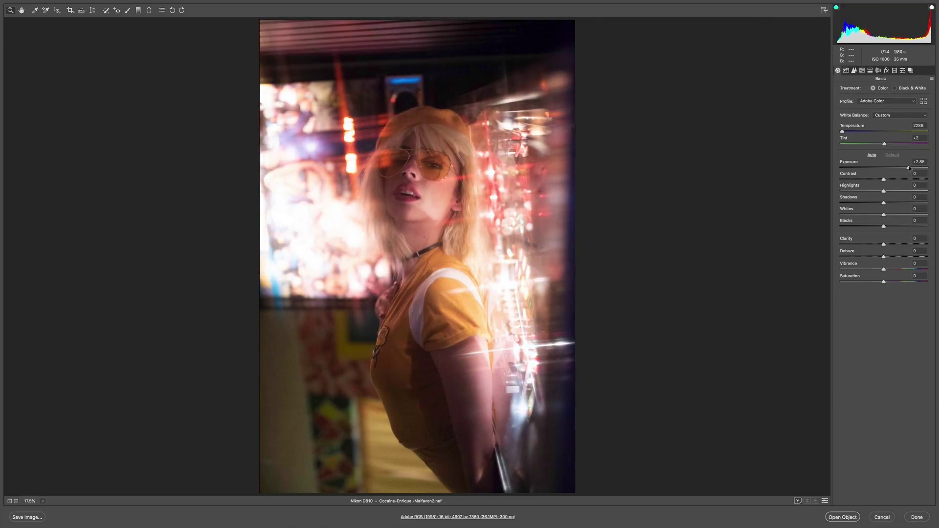
pyautogui.moveTo(909, 168); pyautogui.dragTo(909, 168)
pyautogui.moveTo(883, 216); pyautogui.dragTo(867, 191)
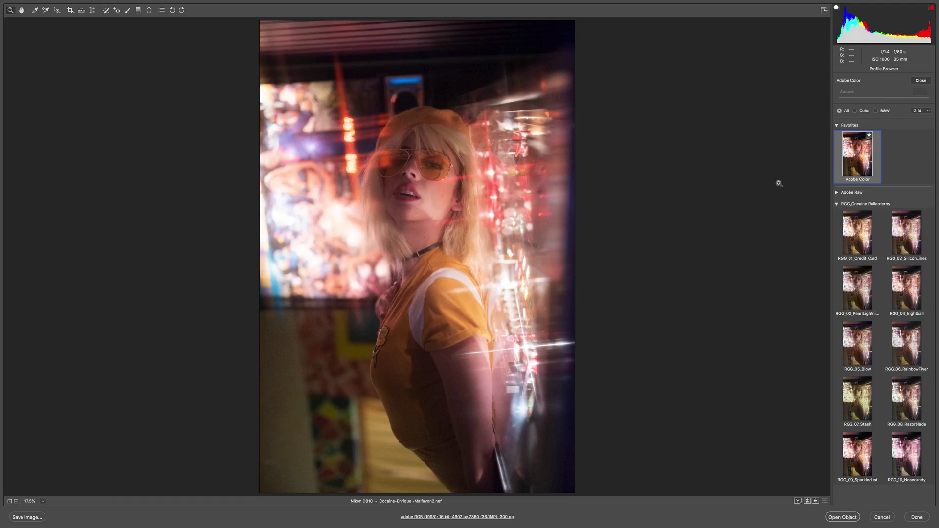
# Preview the Rollerderby profiles in turn, from RGG_01_Credit_Card through RGG_09_Sparkledust
pyautogui.click(850, 235)
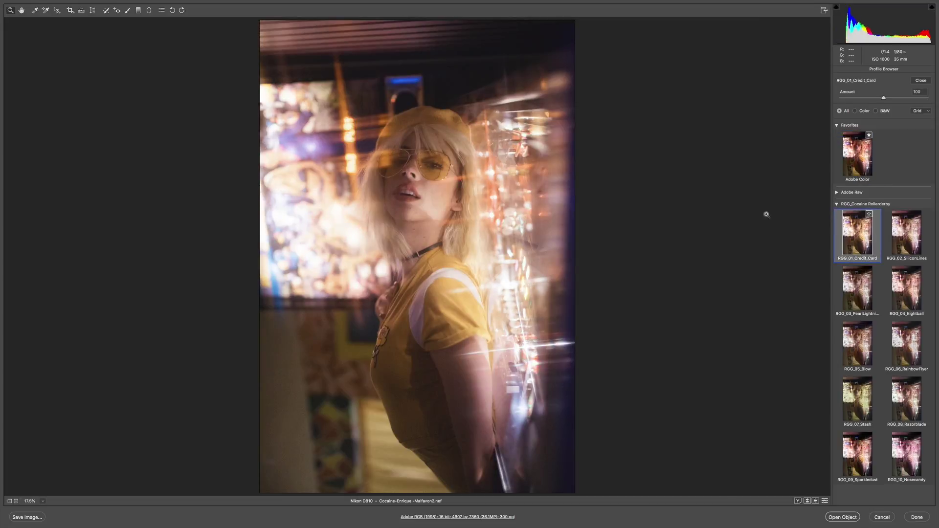
pyautogui.press('Right')
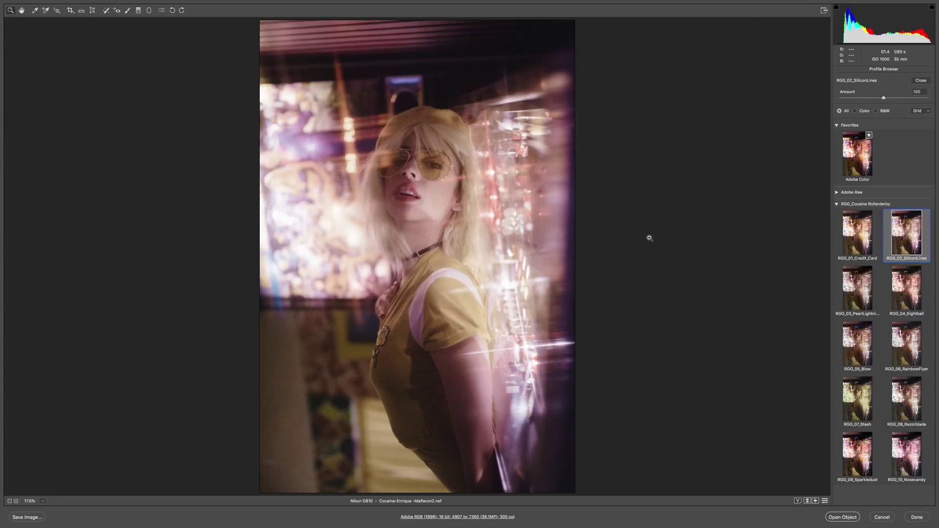
pyautogui.press('Right')
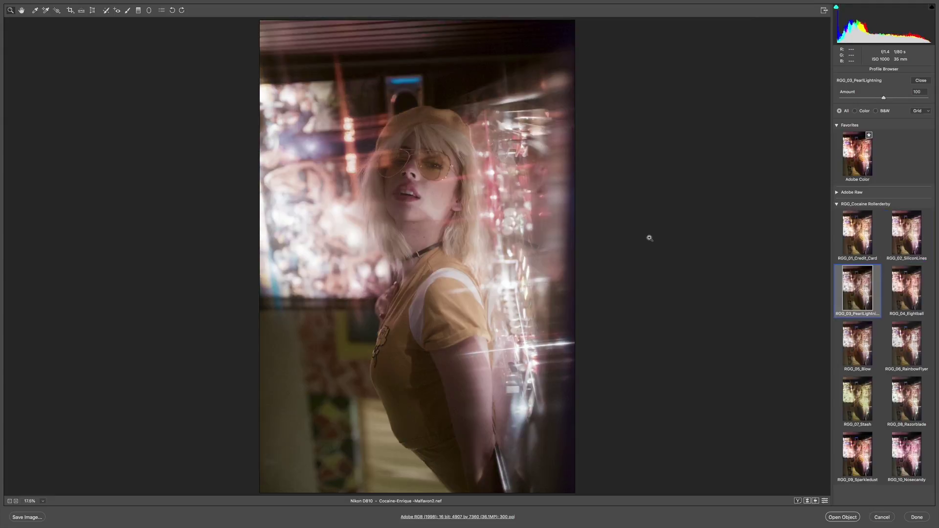
pyautogui.press('Right')
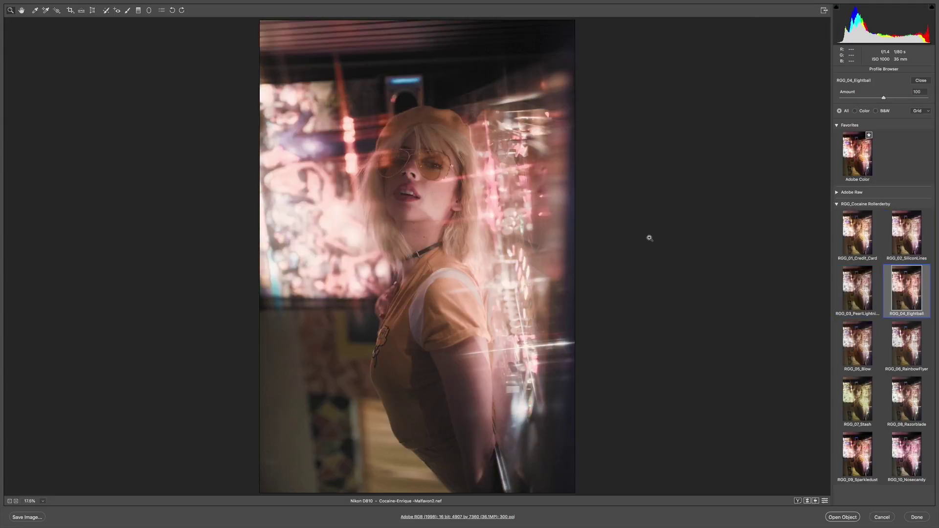
pyautogui.press('Right')
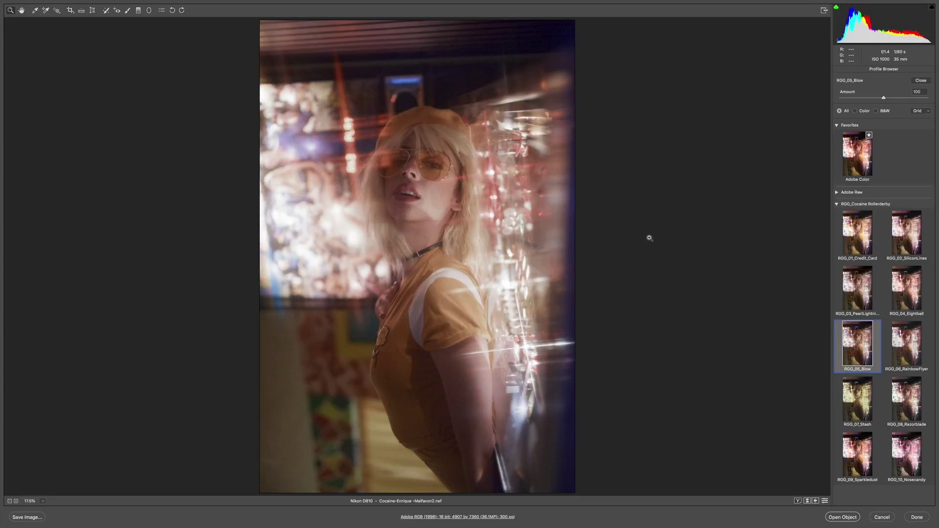
pyautogui.press('Right')
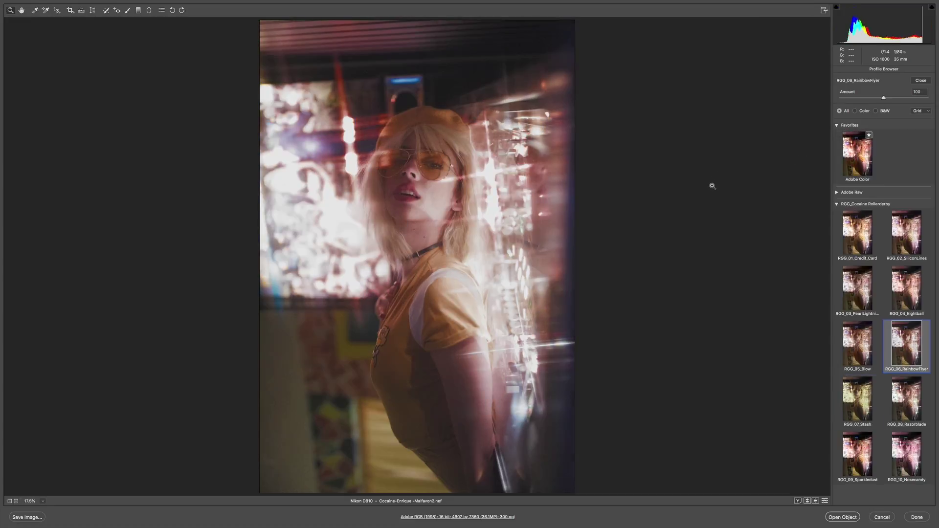
pyautogui.press('Right')
pyautogui.press('Right')
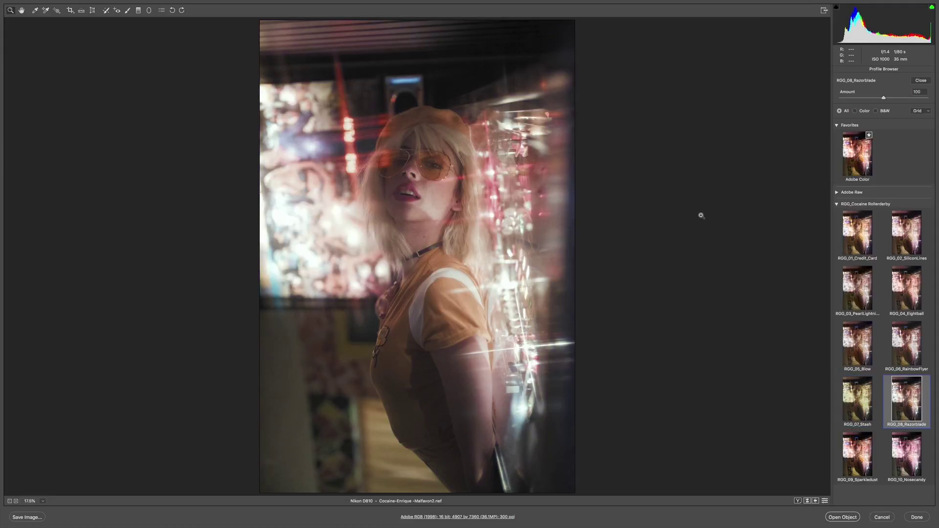
pyautogui.press('Right')
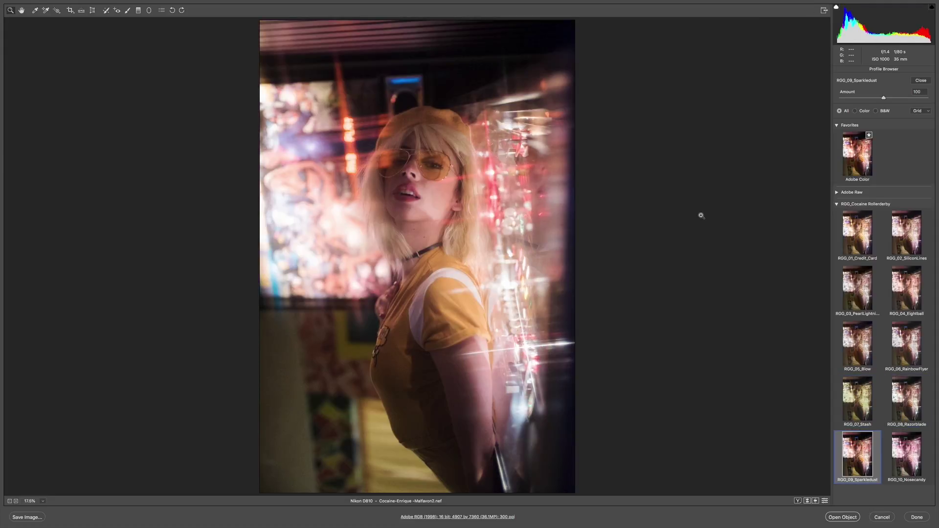
pyautogui.press('Right')
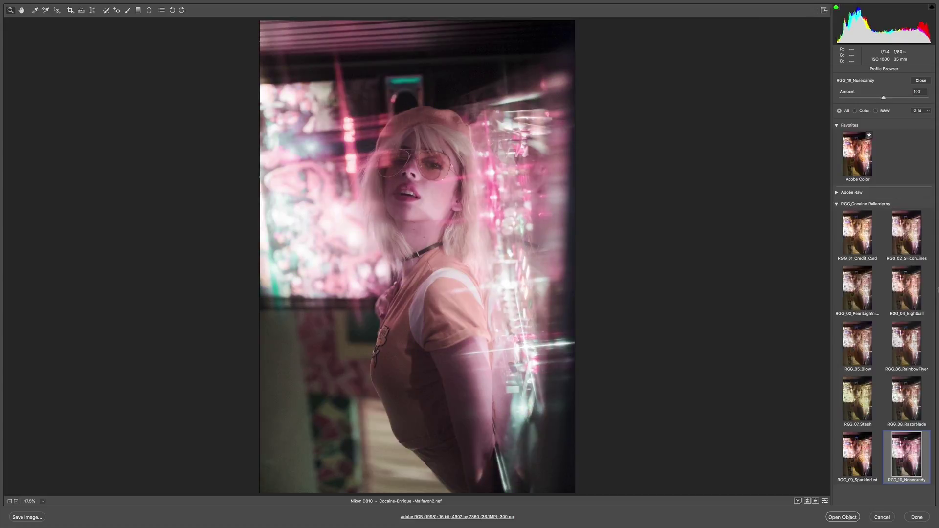
# Apply RGG_06_RainbowFlyer at Amount 58 and close the Profile Browser
pyautogui.click(929, 341)
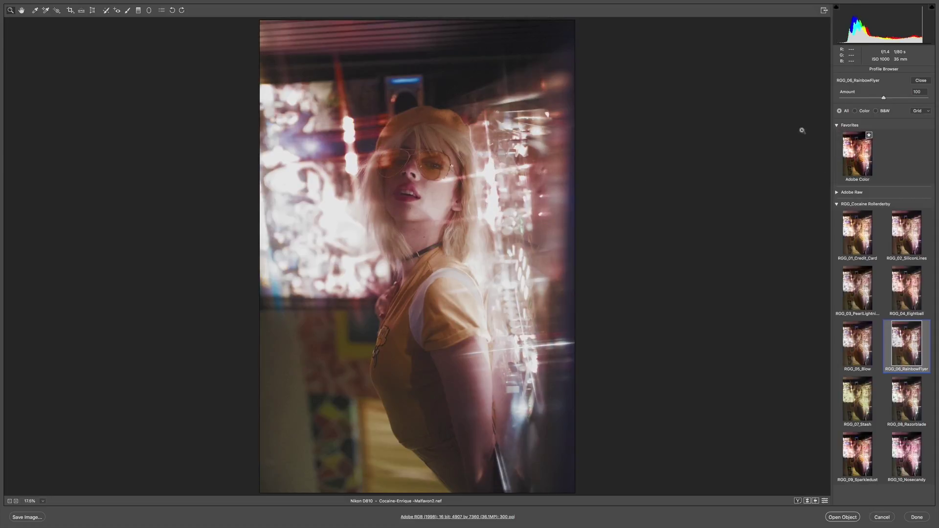
pyautogui.moveTo(884, 99); pyautogui.dragTo(867, 100)
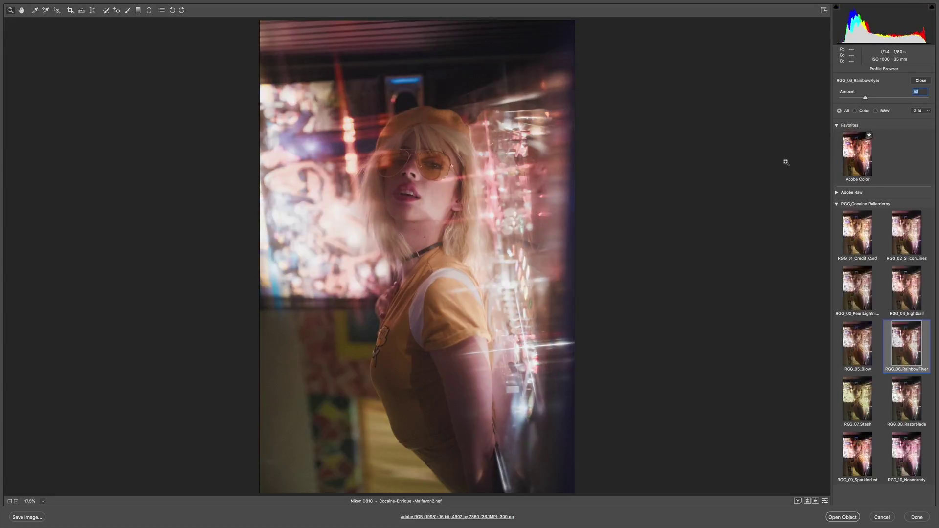
pyautogui.press('Return')
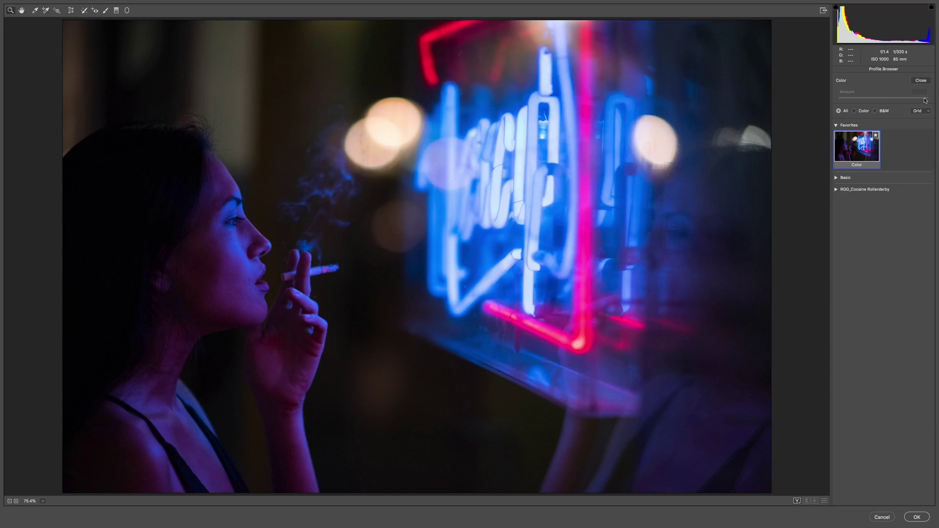
# Preview each Rollerderby profile on the neon portrait, from RGG_01_Credit_Card to RGG_10_Nosecandy
pyautogui.click(837, 190)
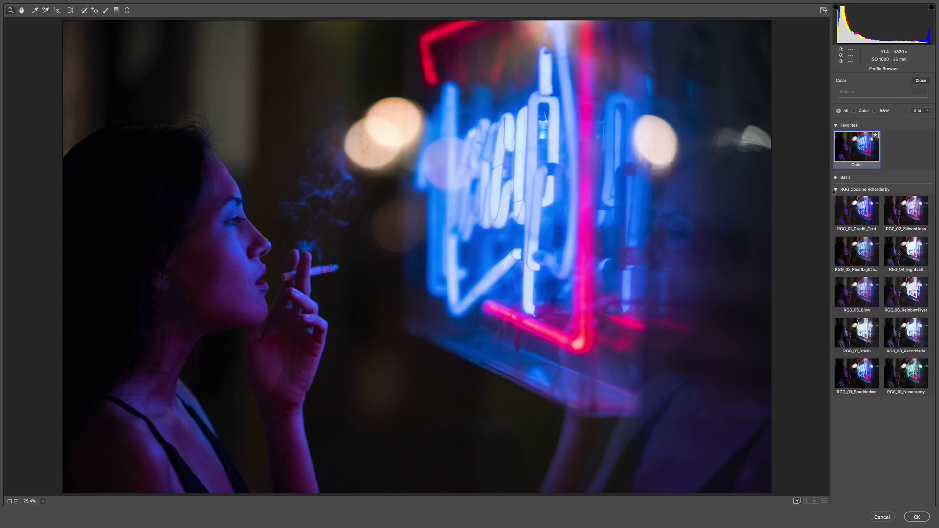
pyautogui.click(846, 215)
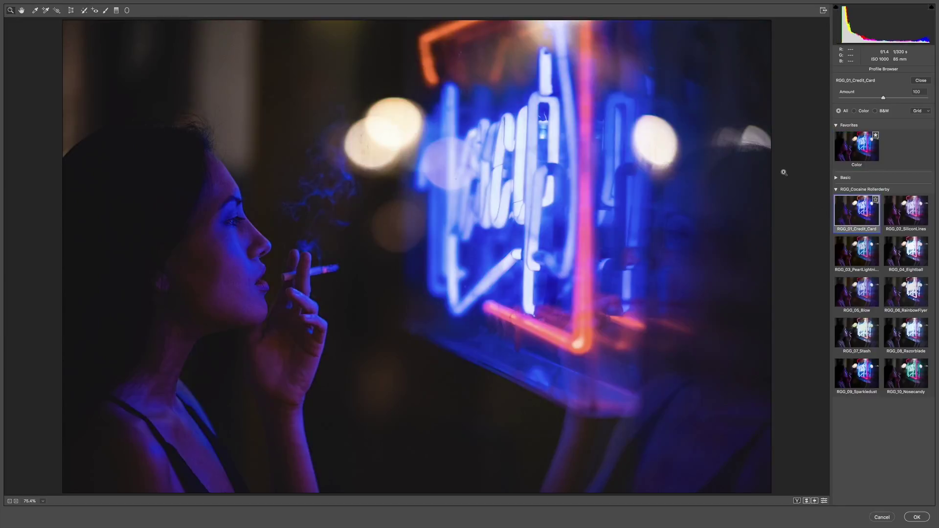
pyautogui.click(906, 211)
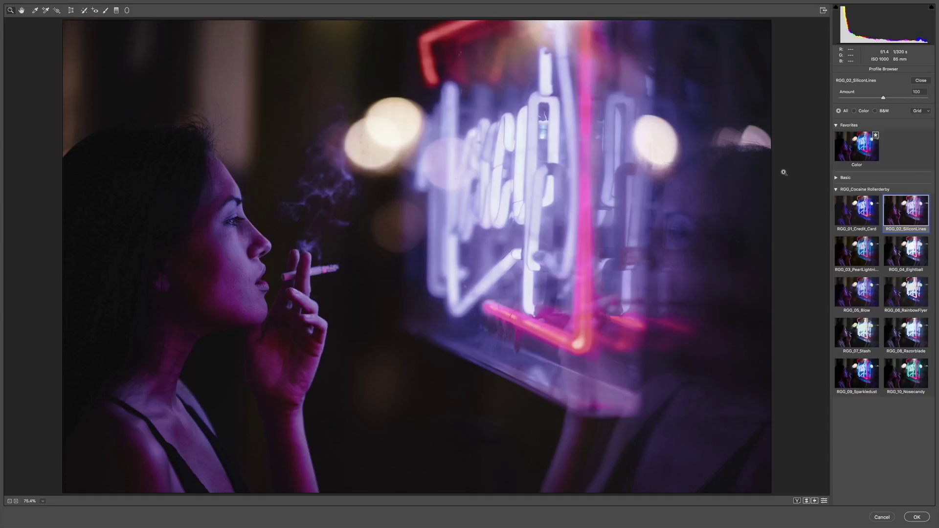
pyautogui.press('Right')
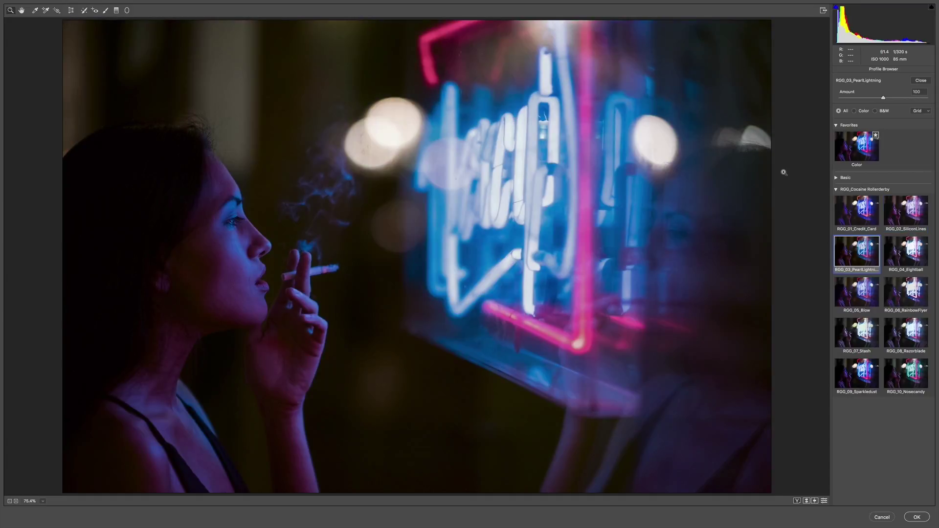
pyautogui.press('Right')
pyautogui.press('Right')
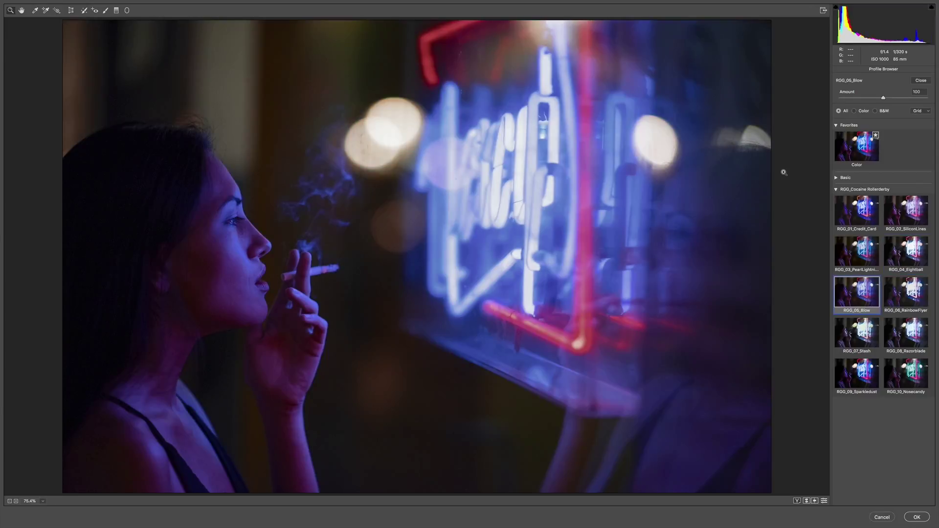
pyautogui.press('Right')
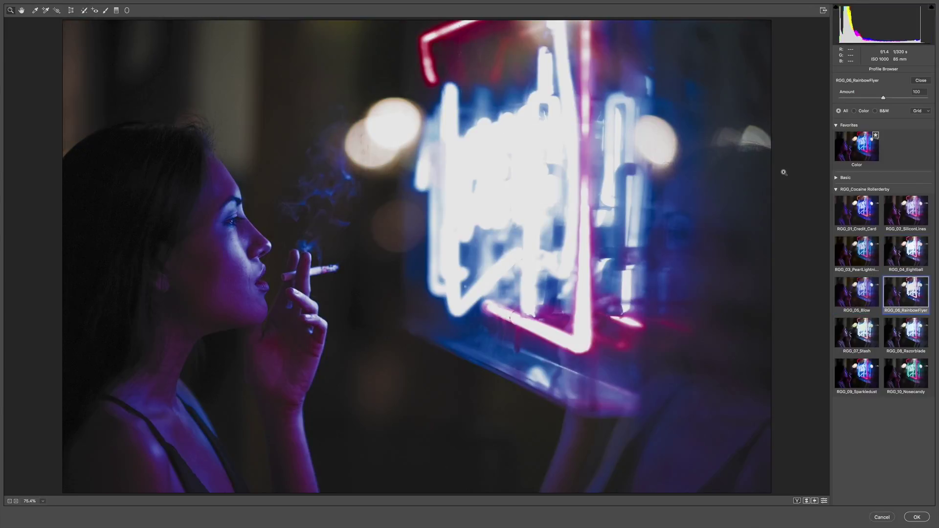
pyautogui.press('Right')
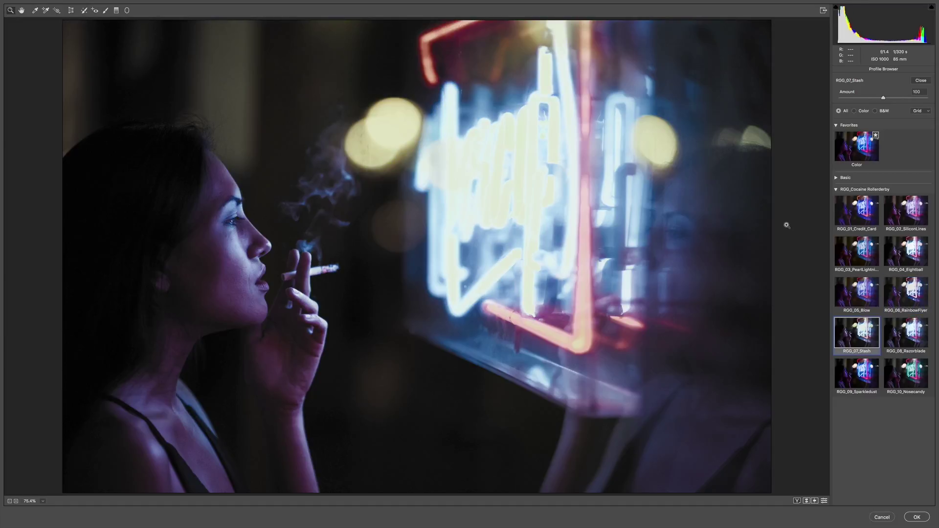
pyautogui.press('Right')
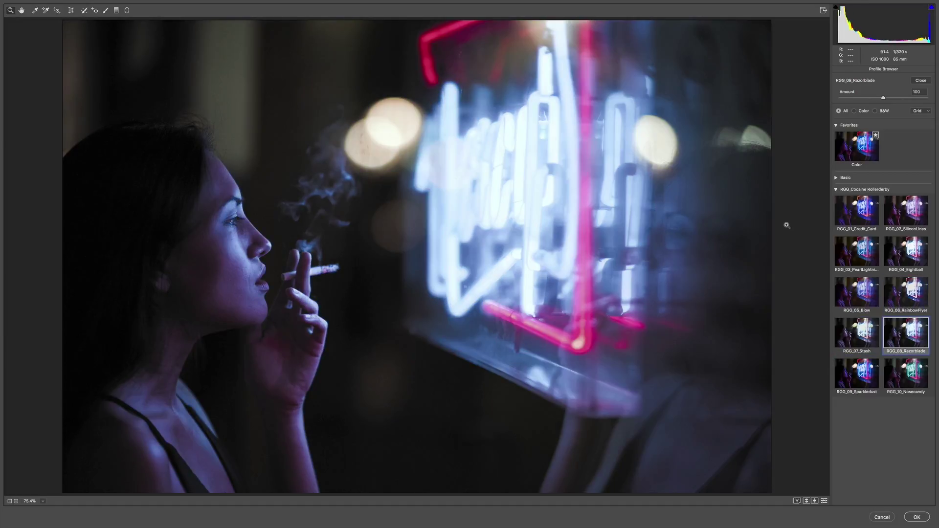
pyautogui.press('Right')
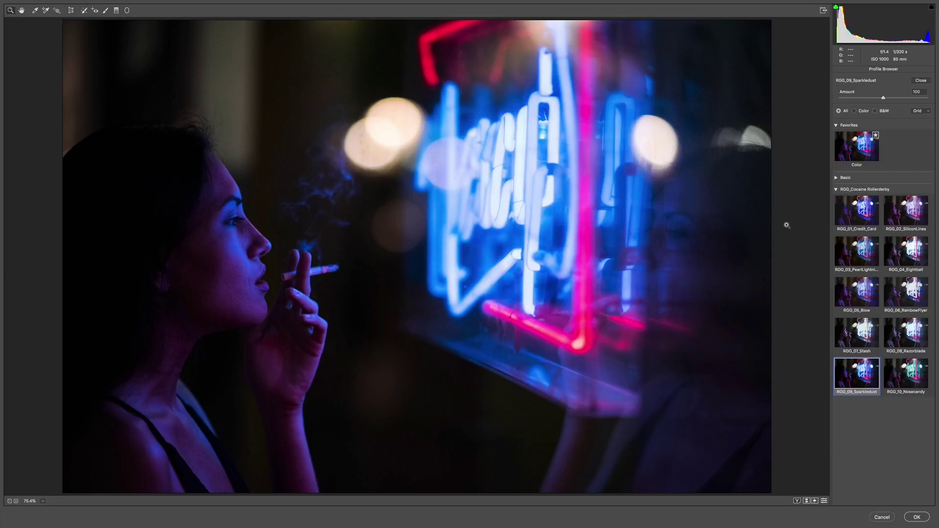
pyautogui.press('Right')
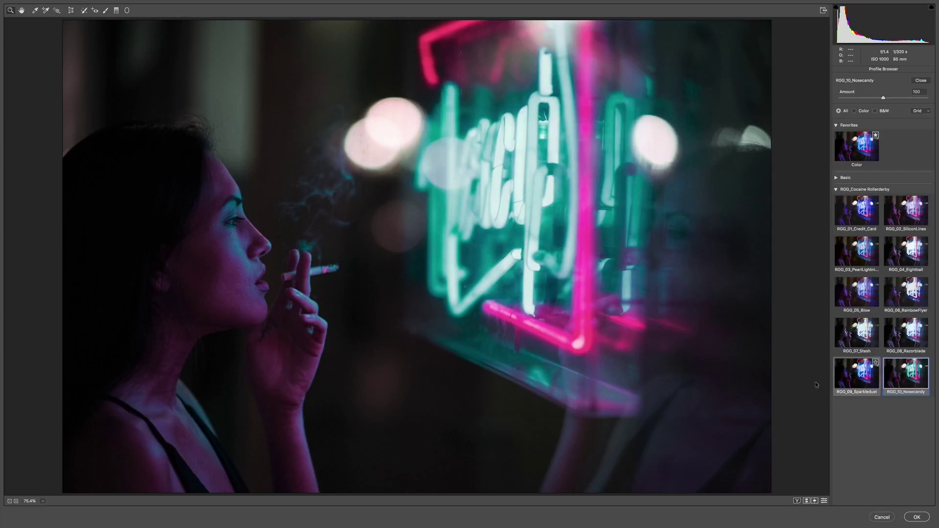
# Compare the Nosecandy look against the original with the P before/after toggle, before and after reducing Amount
pyautogui.press('p')
pyautogui.press('p')
pyautogui.press('p')
pyautogui.press('p')
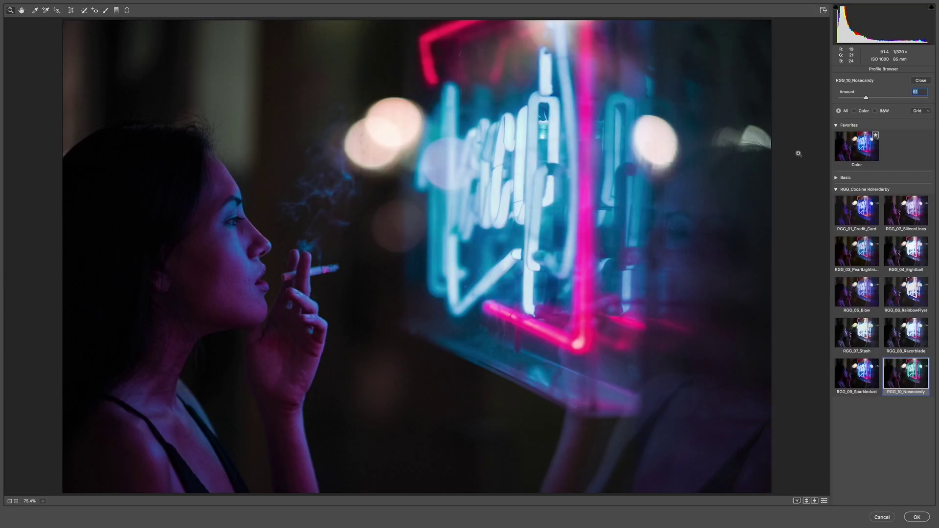
pyautogui.press('p')
pyautogui.press('p')
pyautogui.press('p')
pyautogui.press('p')
pyautogui.press('p')
pyautogui.press('p')
# Confirm the Camera Raw Filter so the Nosecandy grade applies to Layer 0
pyautogui.click(918, 518)
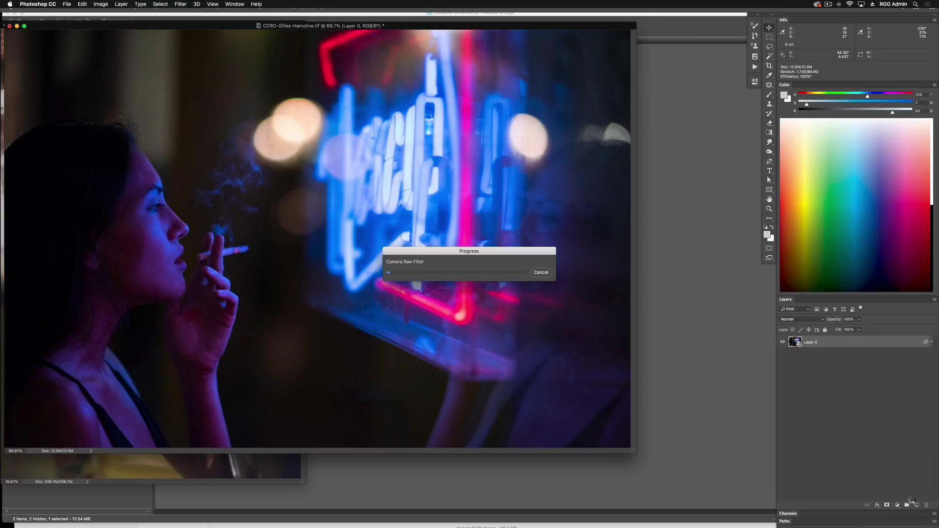